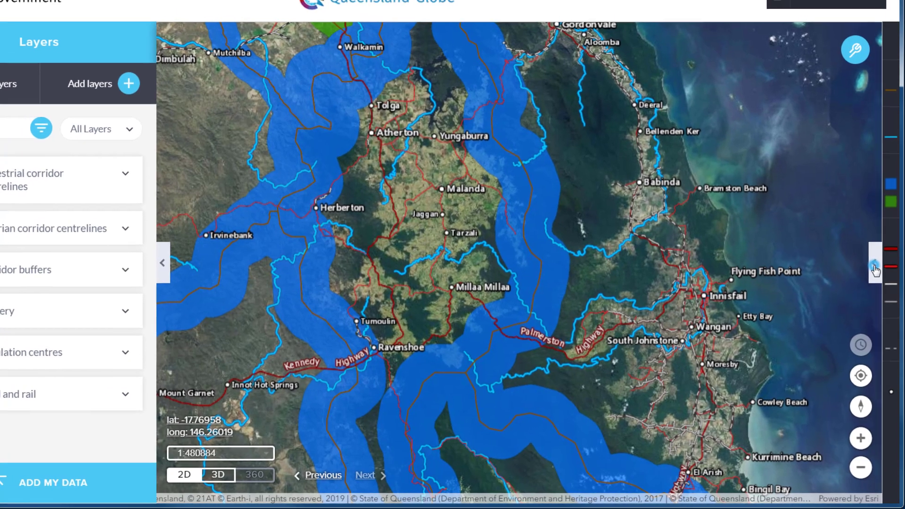
Step: Show the legend and hide the Corridor buffers layer
click(875, 261)
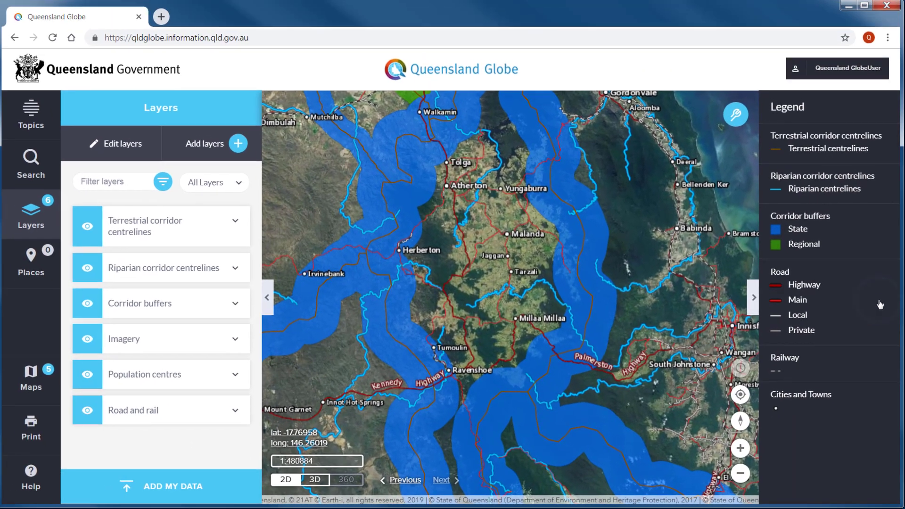
click(99, 312)
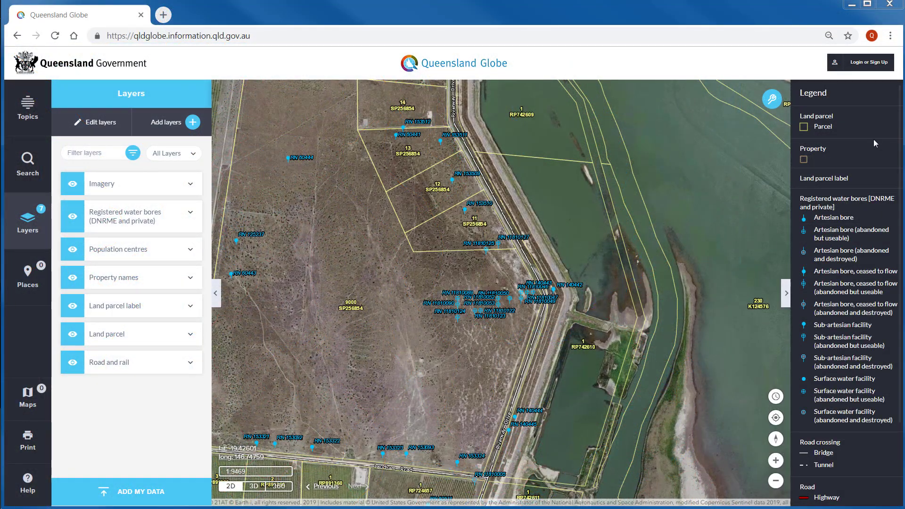
Step: Switch on the Identify tool with the Identify circle shape
click(773, 104)
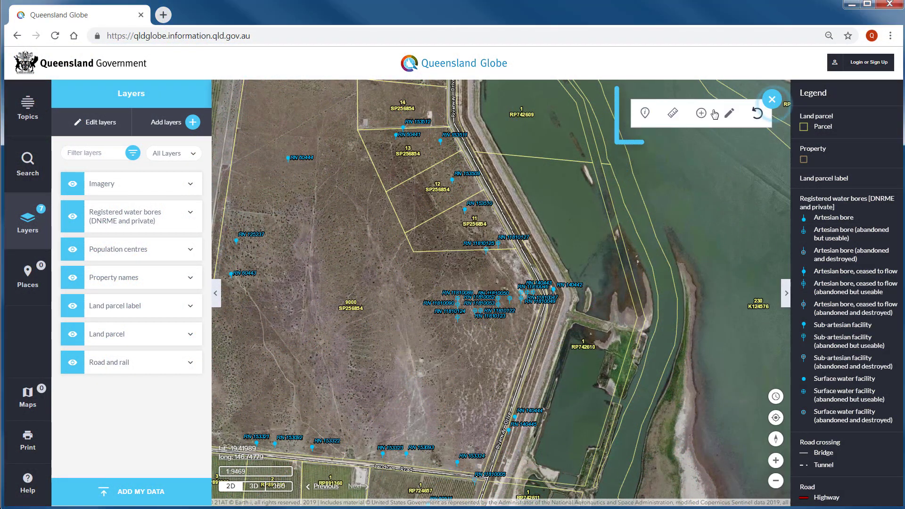
click(647, 117)
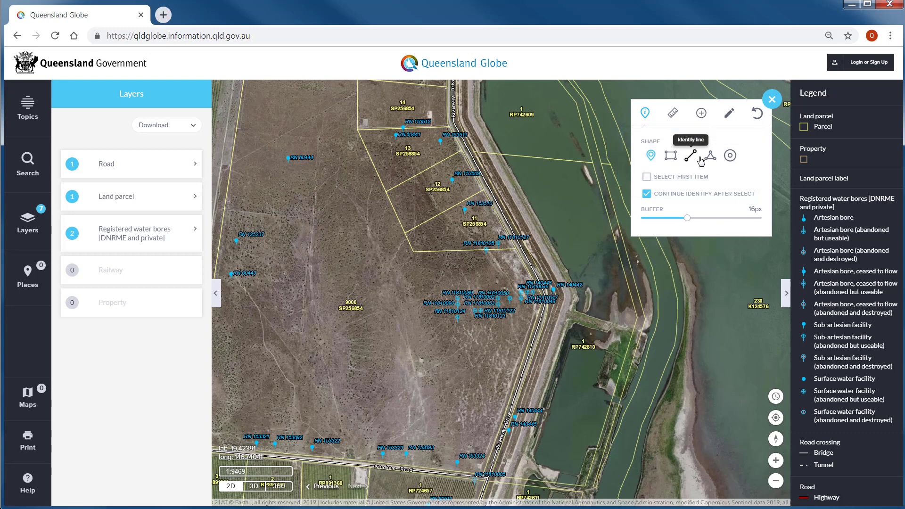
click(729, 158)
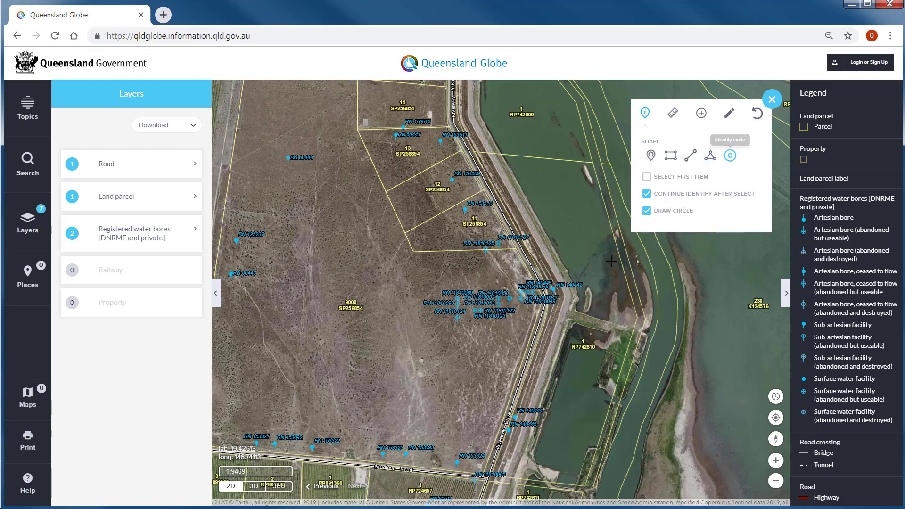
Step: Identify features within a circle near the channel and list the 17 registered water bores
drag(544, 302, 474, 232)
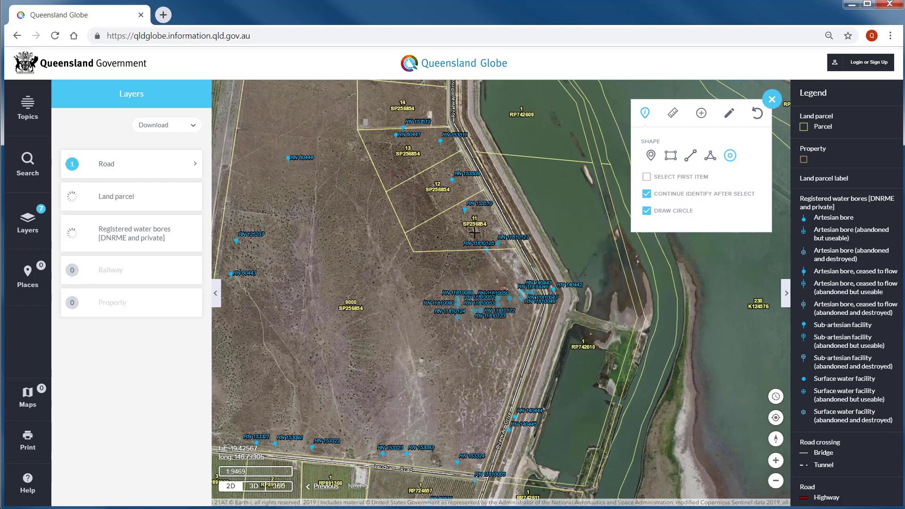
click(182, 236)
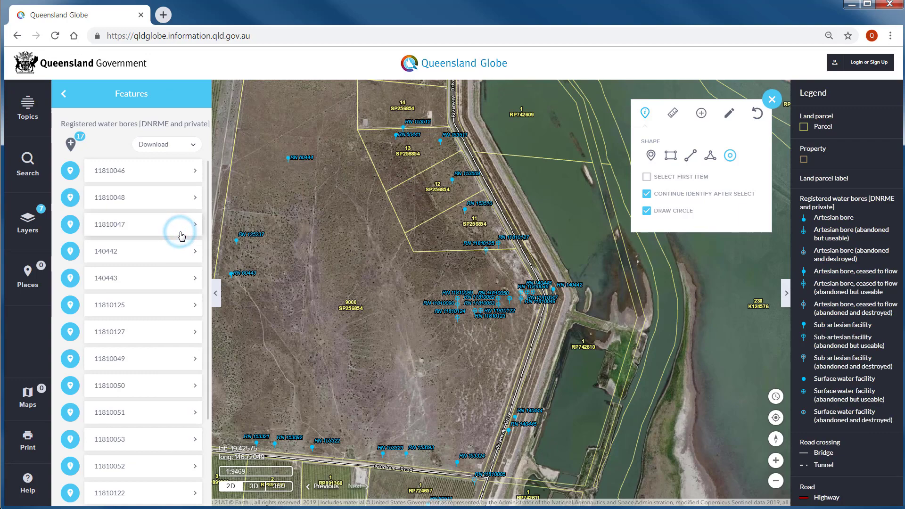
Step: Step through bore attributes from 11810046 and open the Bore report for bore 11810048
click(171, 172)
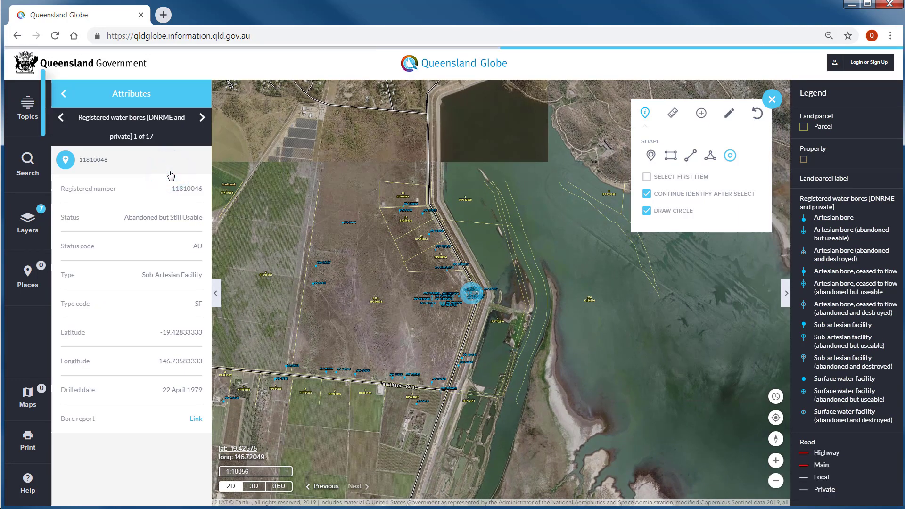
click(202, 119)
click(201, 119)
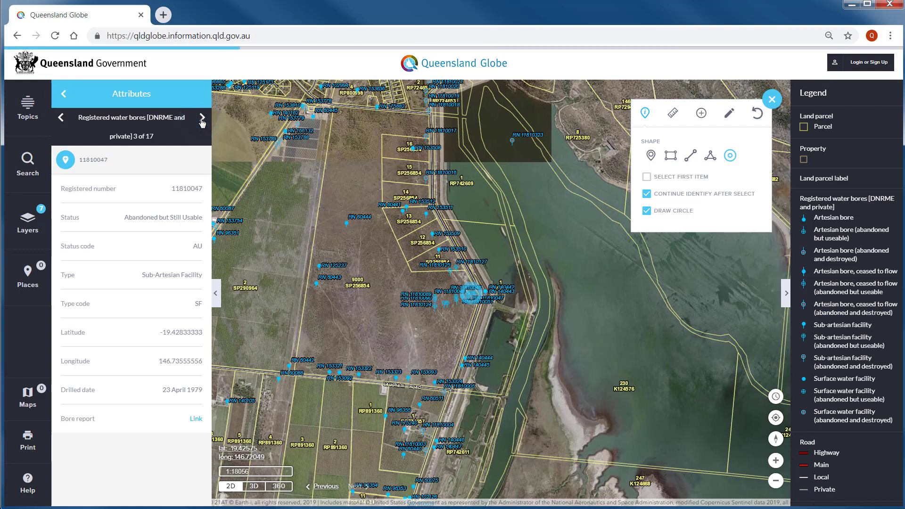
click(202, 119)
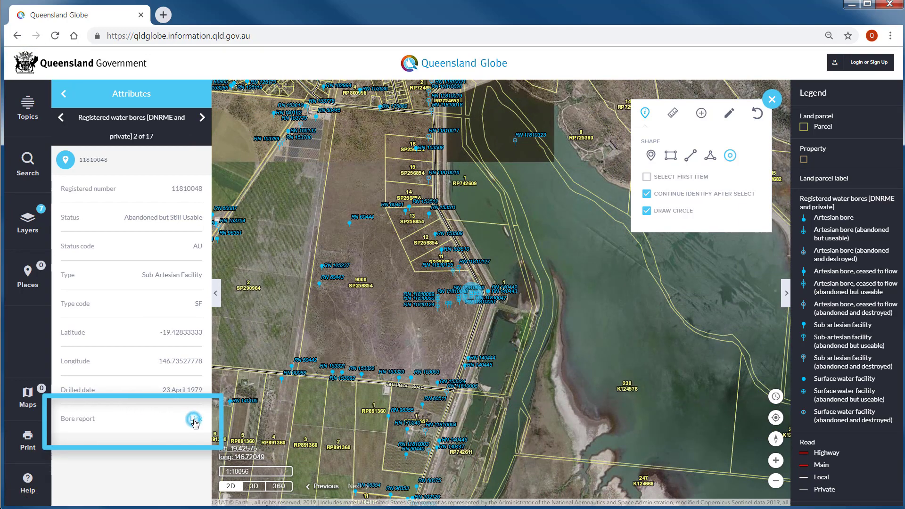
click(195, 421)
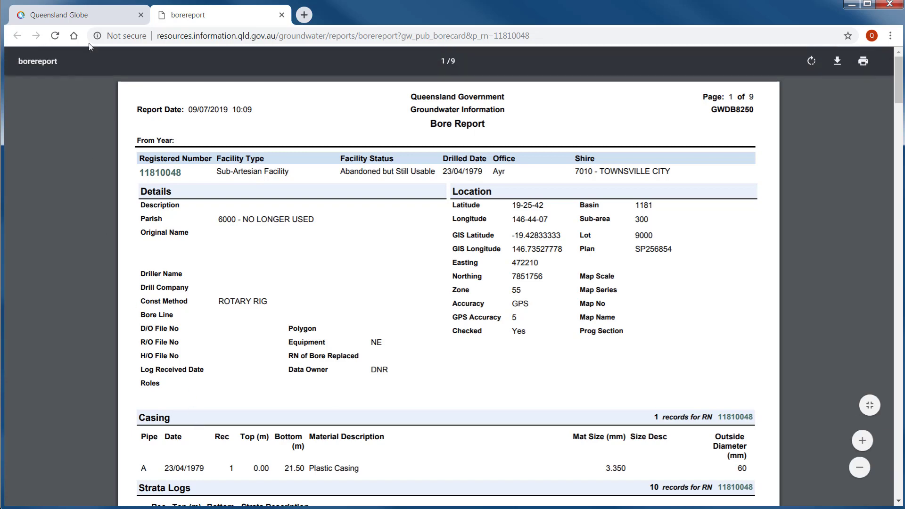
click(89, 15)
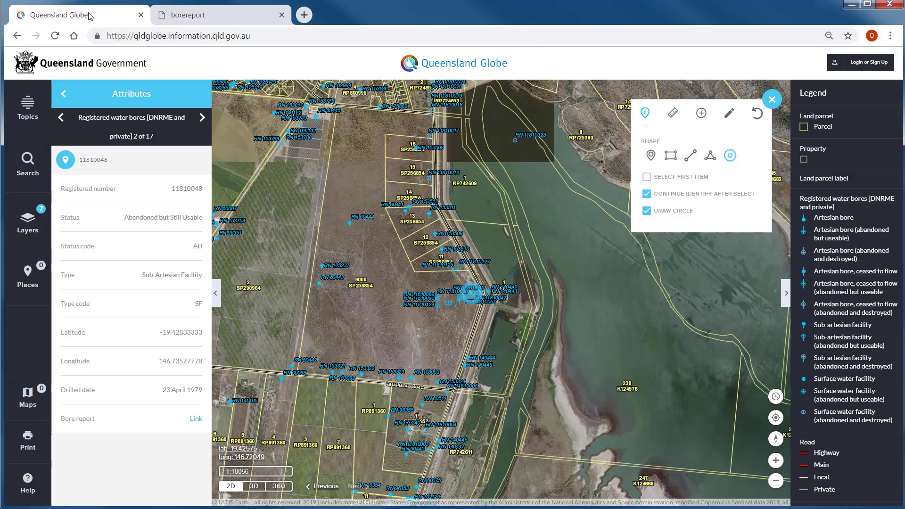
Step: Back out of the bore attributes and features list to the map layers
click(64, 96)
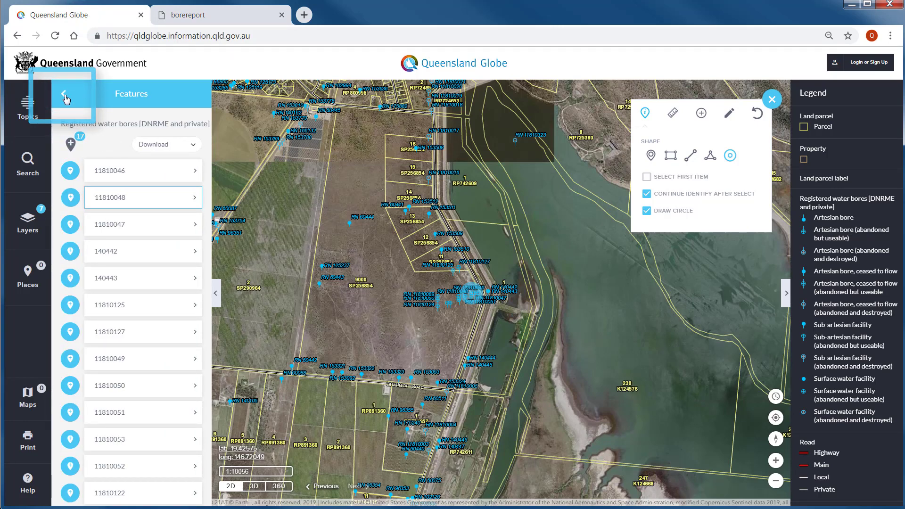
click(65, 96)
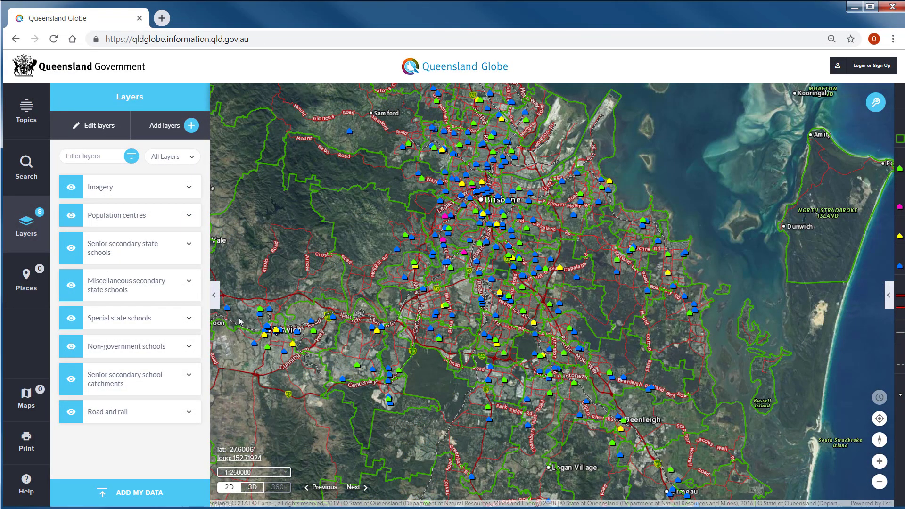
Step: Start a Query layer attributes form on the Non-government schools layer
click(189, 347)
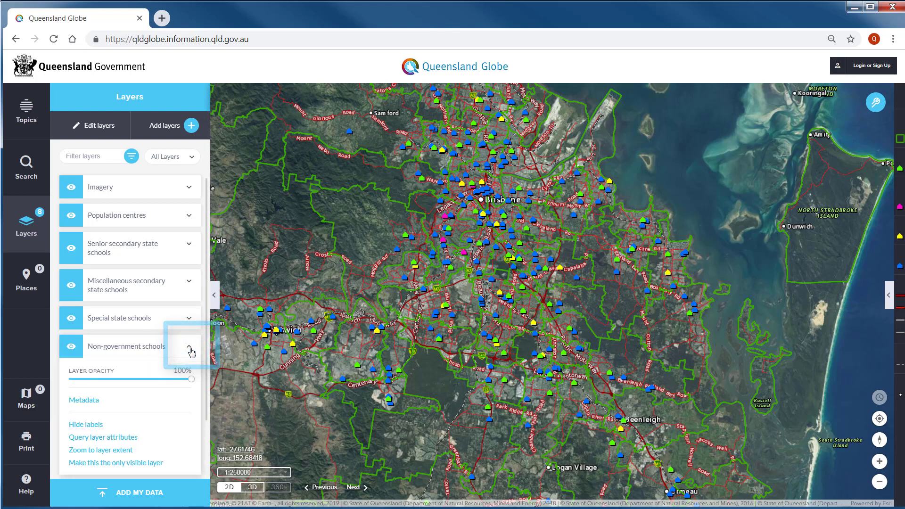
drag(206, 385, 205, 433)
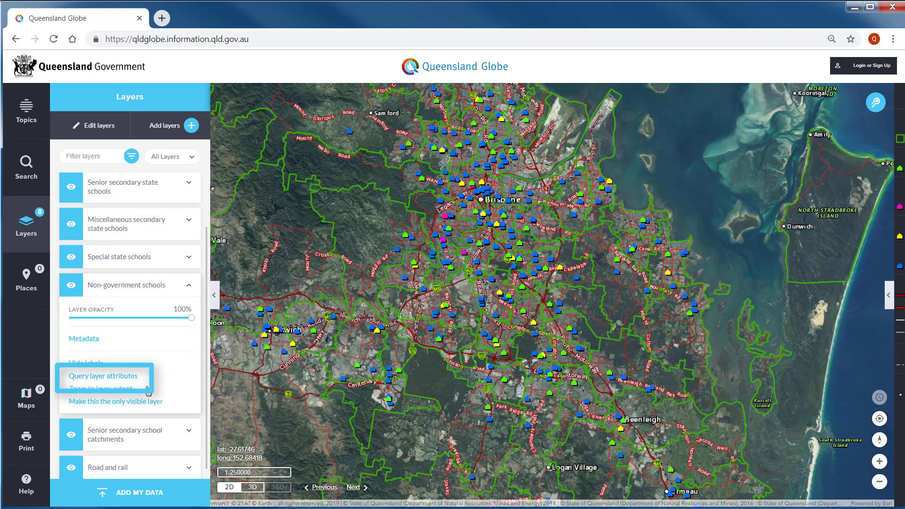
click(135, 377)
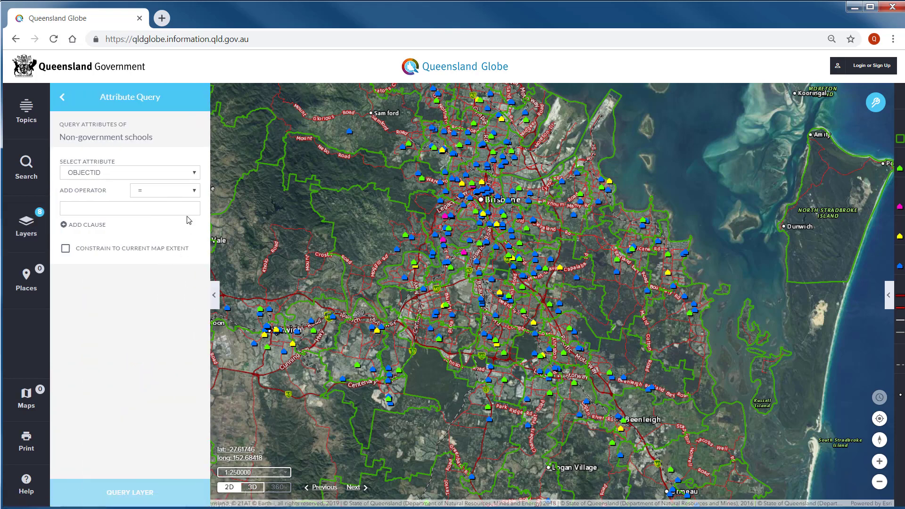
Step: Query Non-government schools for Local government area 'Redland', constrained to the current map extent
click(195, 173)
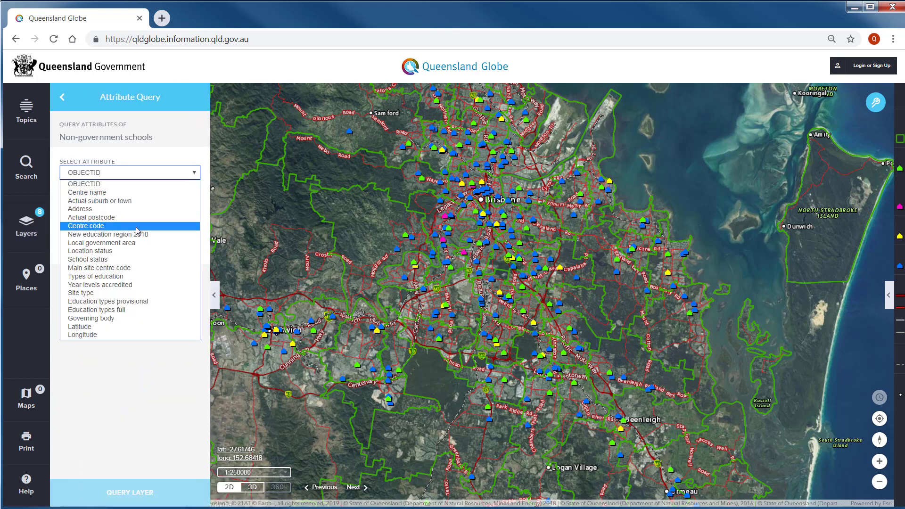
click(132, 243)
click(145, 208)
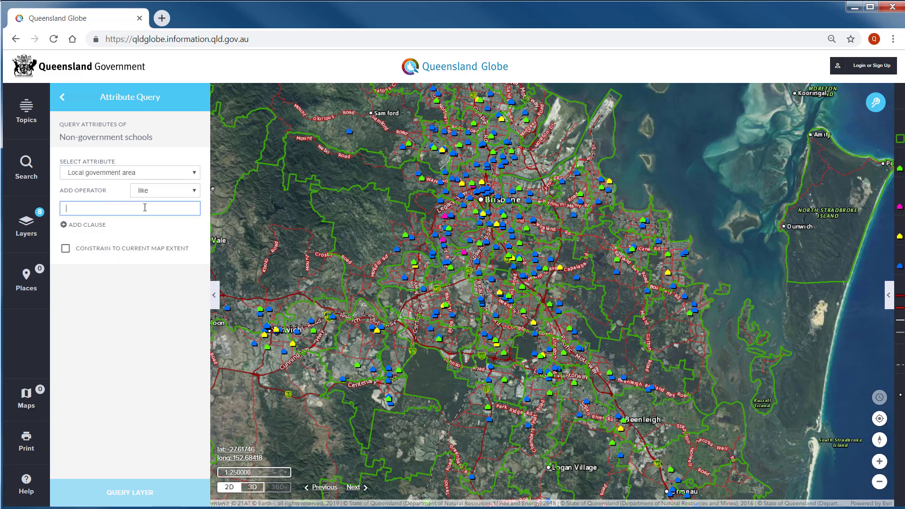
text(Redland)
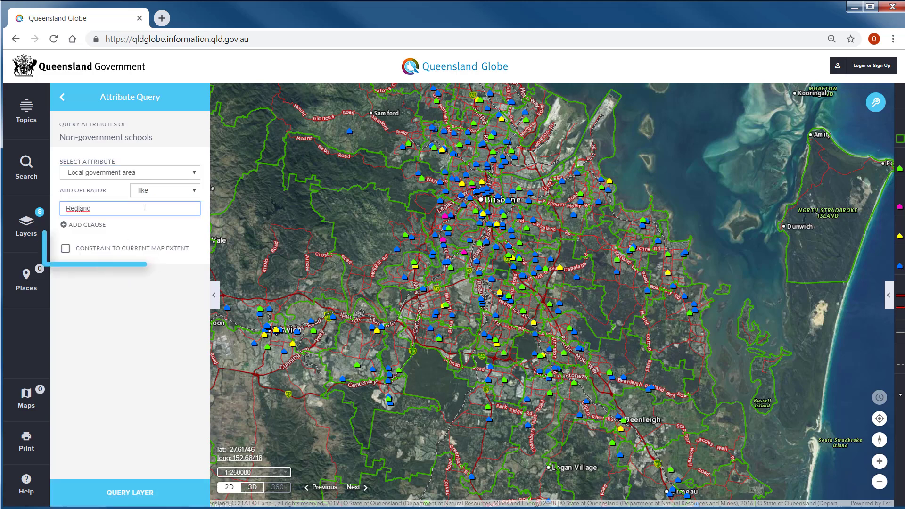
click(66, 250)
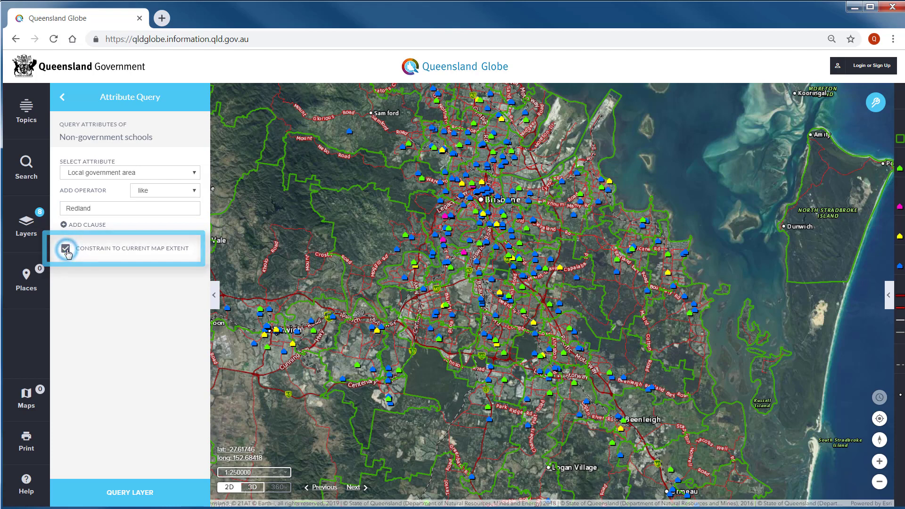
click(177, 498)
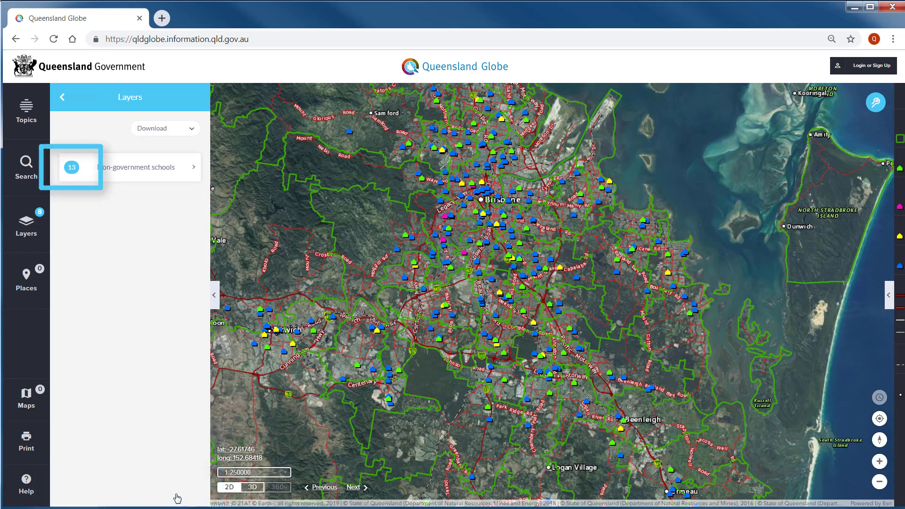
Step: List the 13 Redland non-government schools and add them all to Places
click(193, 128)
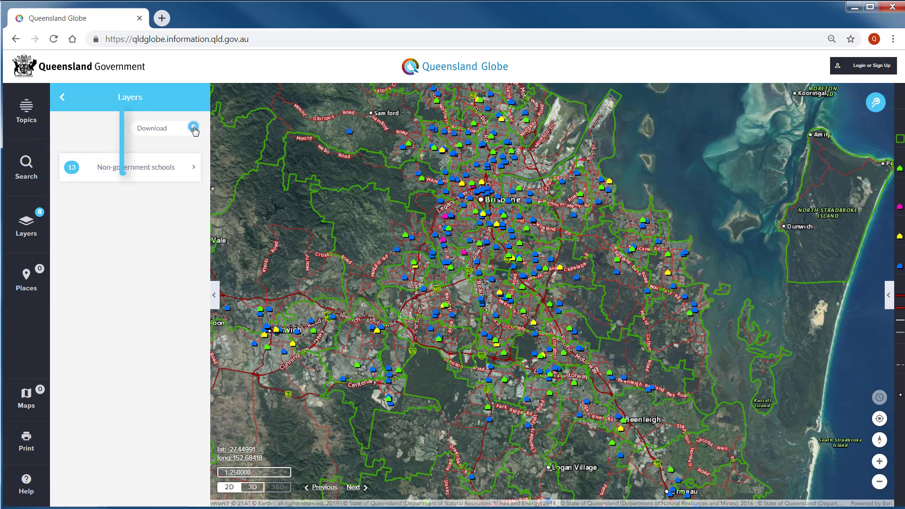
click(194, 128)
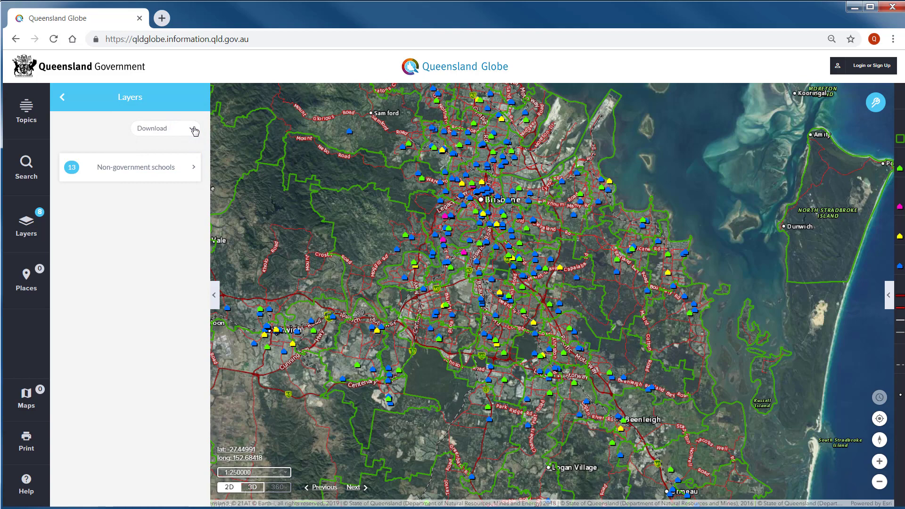
click(171, 172)
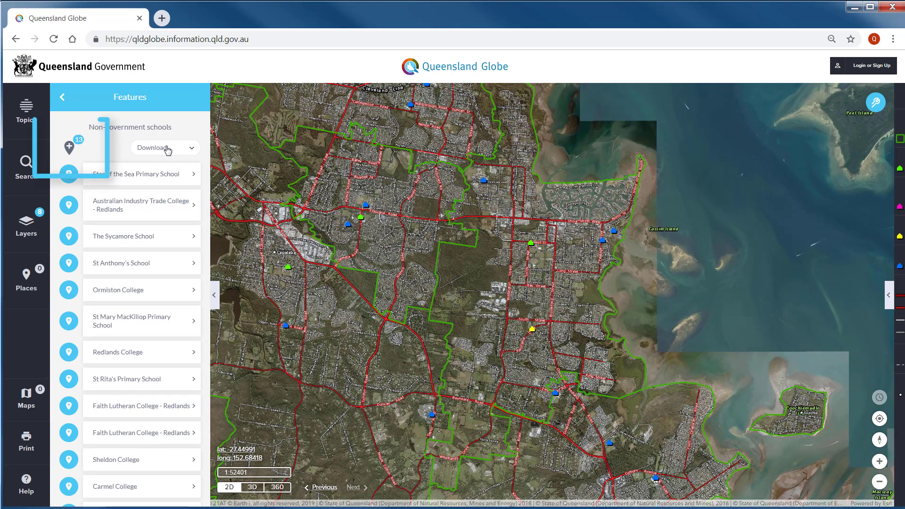
click(70, 149)
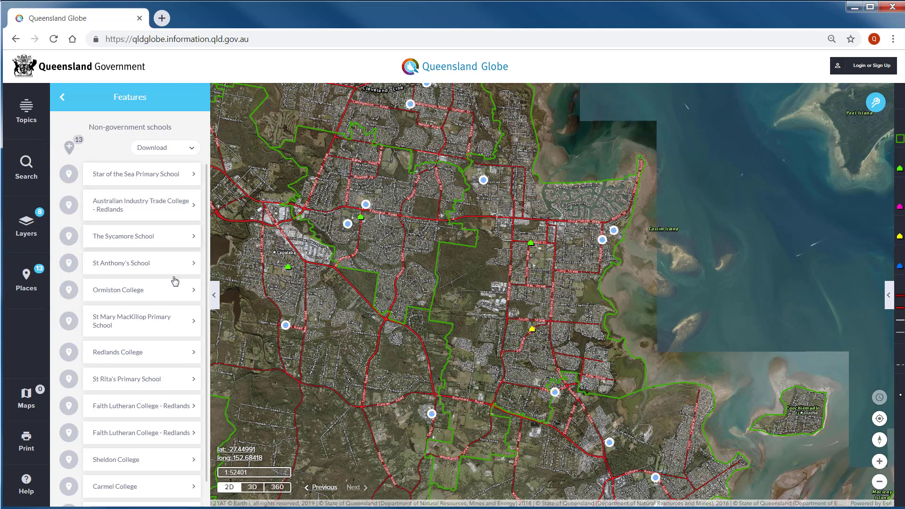
Step: Show St Mary MacKillop Primary School's attributes, then move on to Redlands College
click(170, 325)
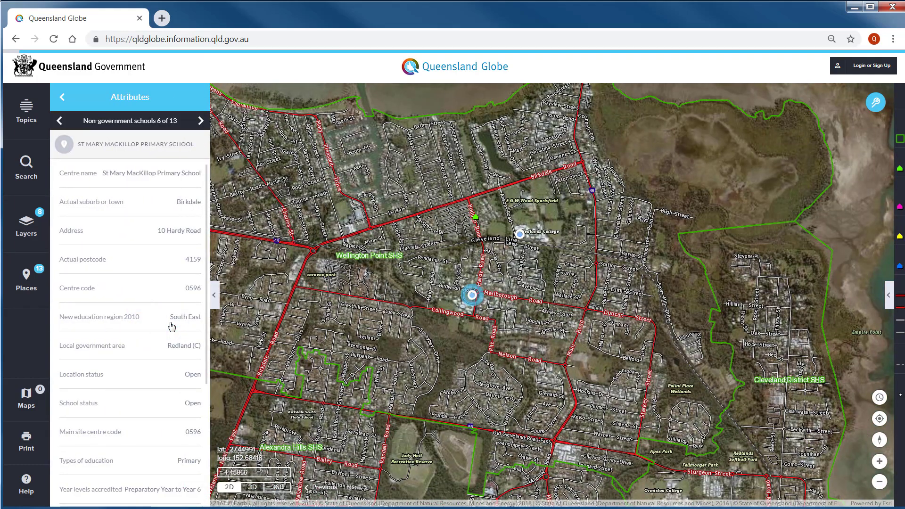
click(199, 124)
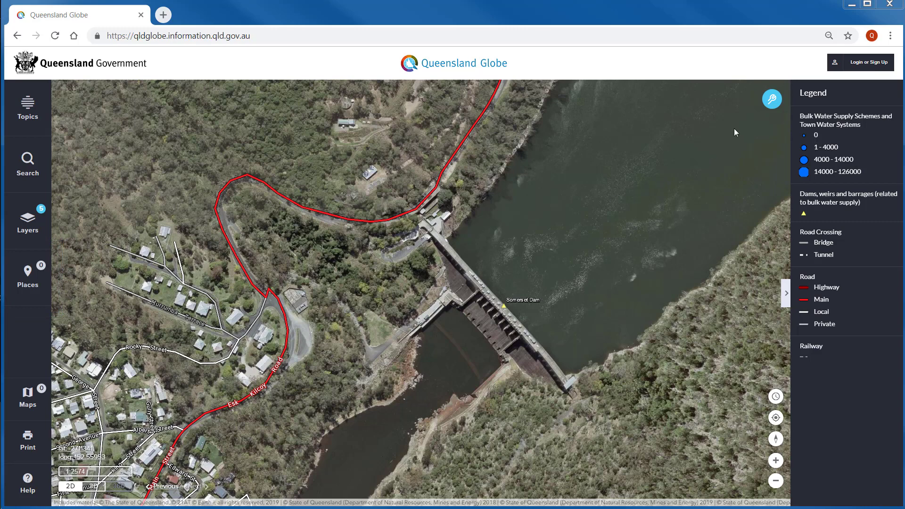
Step: Draw a circle beside the Somerset Dam wall with Draw Places, keeping the Circle marker style
click(772, 101)
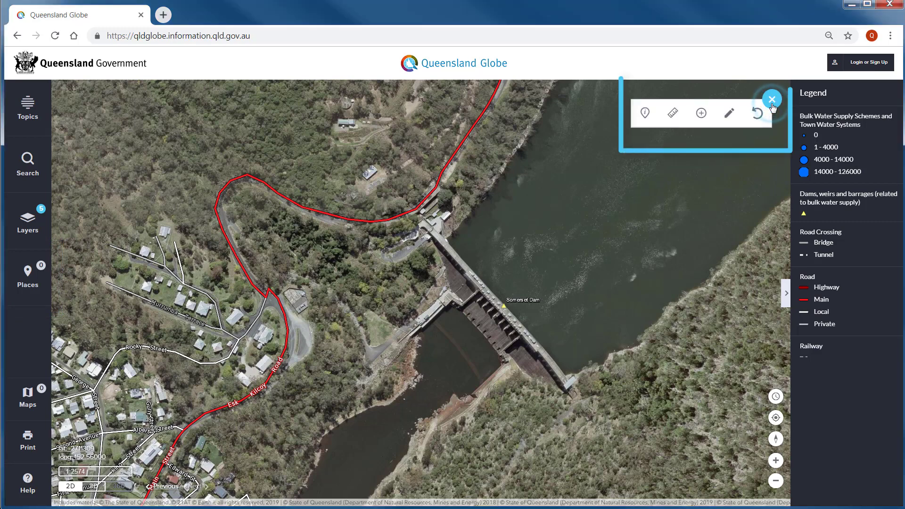
click(729, 114)
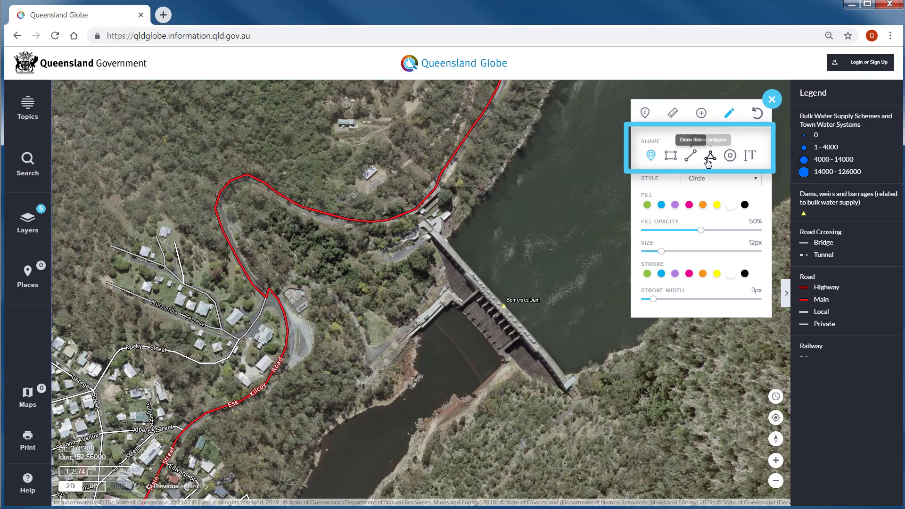
click(756, 180)
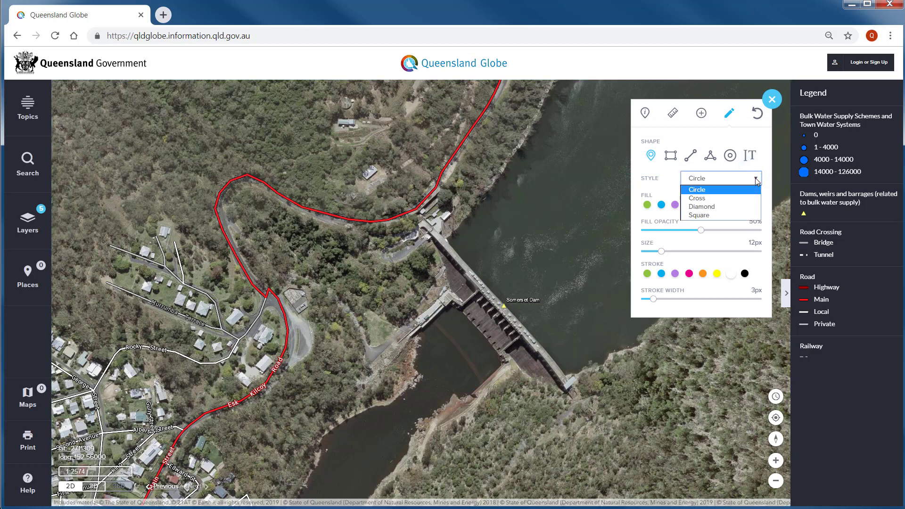
click(757, 182)
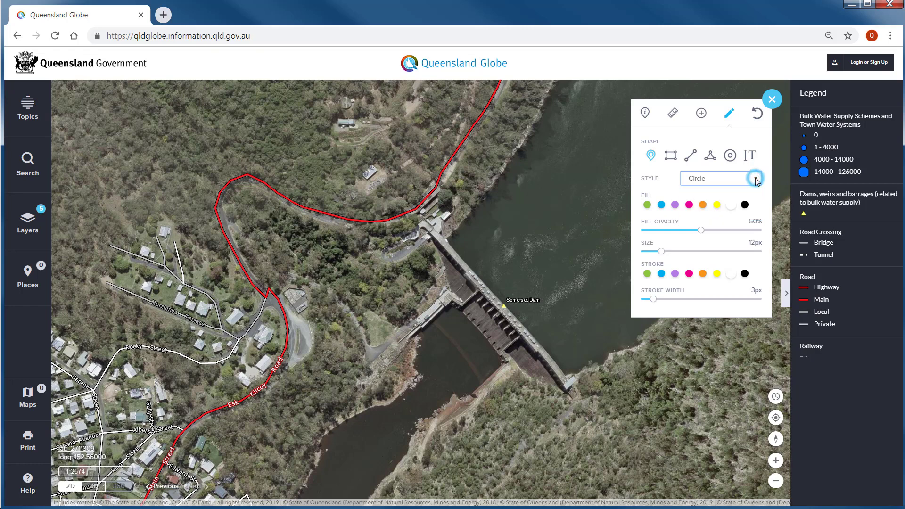
click(731, 158)
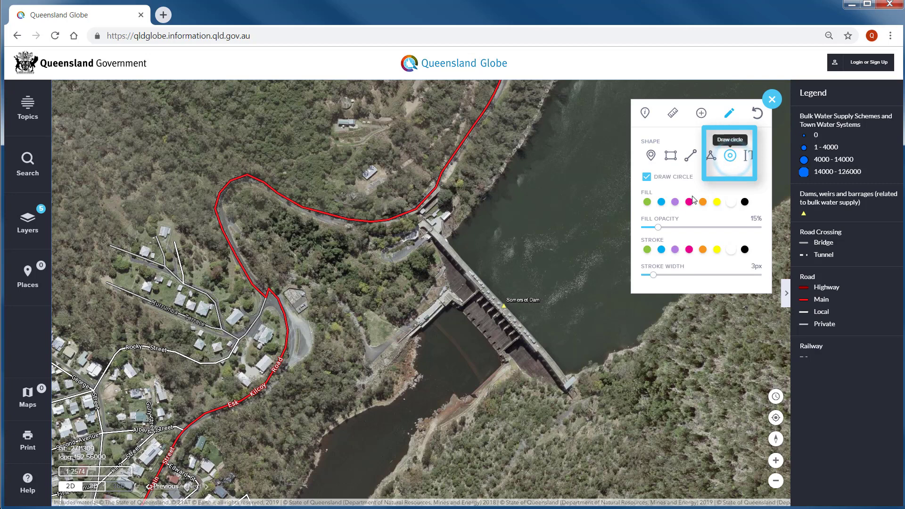
click(395, 275)
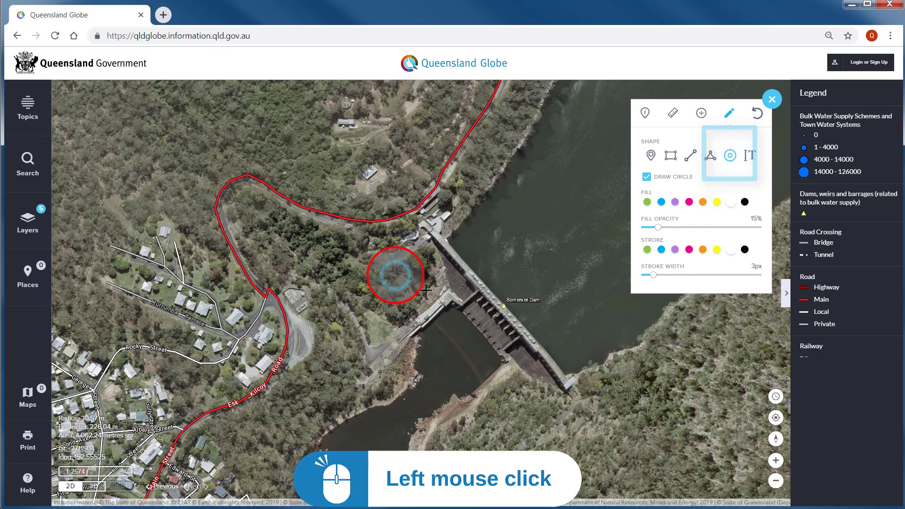
click(425, 290)
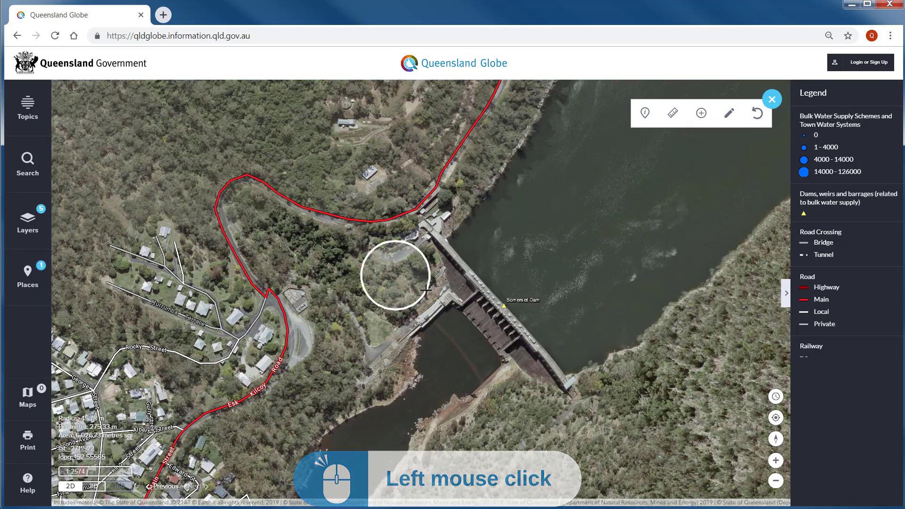
Step: Draw a line tracing the dam wall from its north end to its south end
click(729, 114)
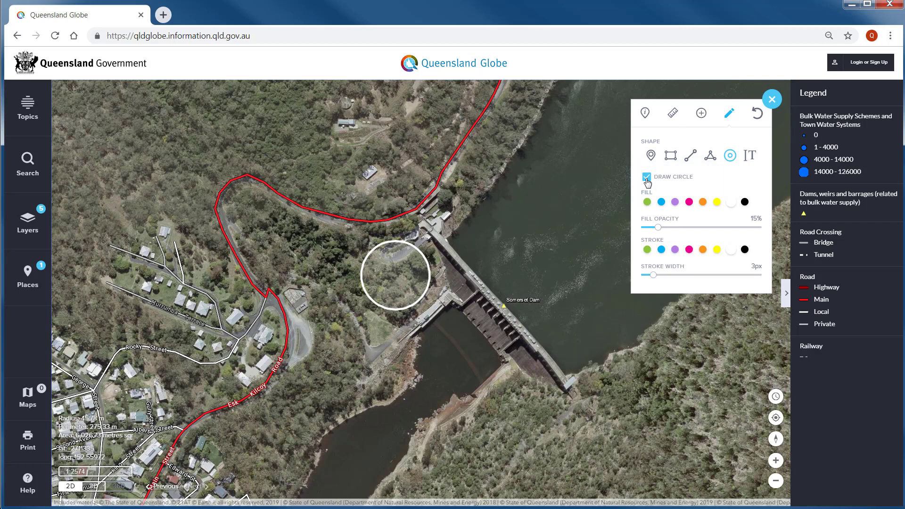
click(691, 160)
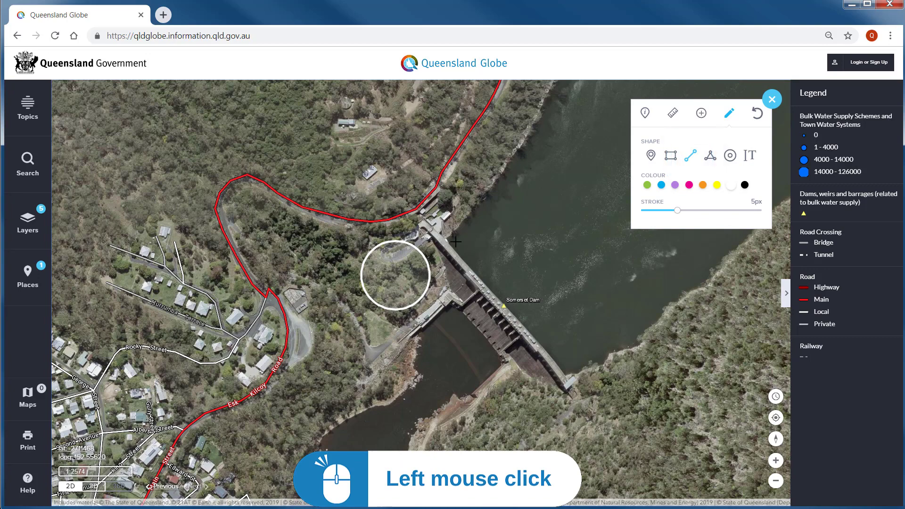
click(427, 223)
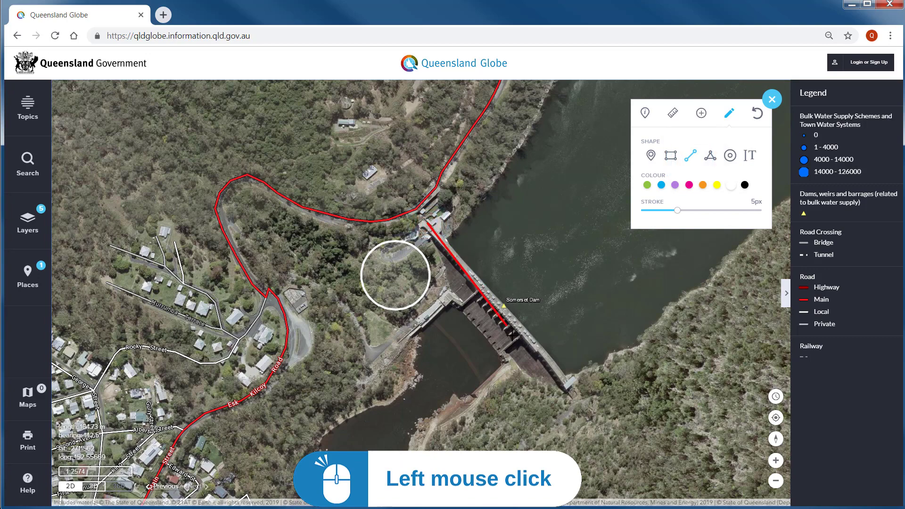
double_click(570, 382)
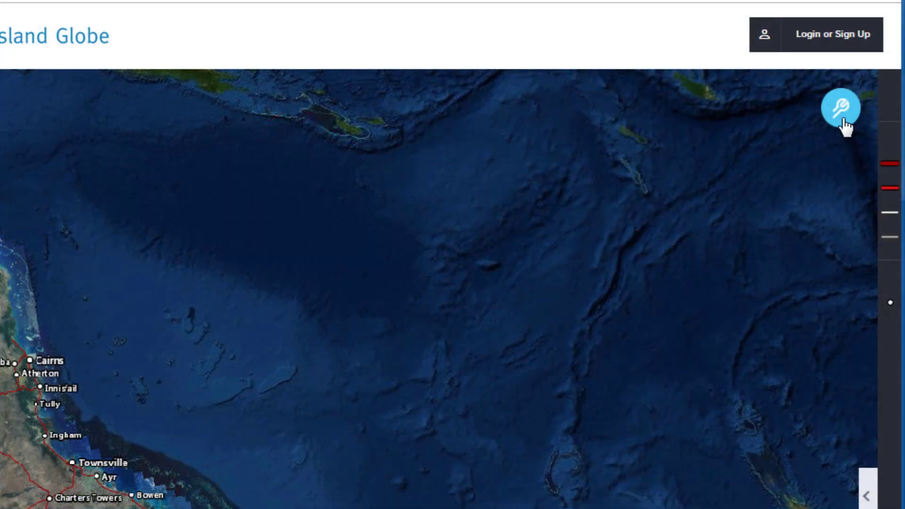
Step: Add a Latitude/Longitude place named Point at -27.11504, 152.55523 to Places
click(842, 120)
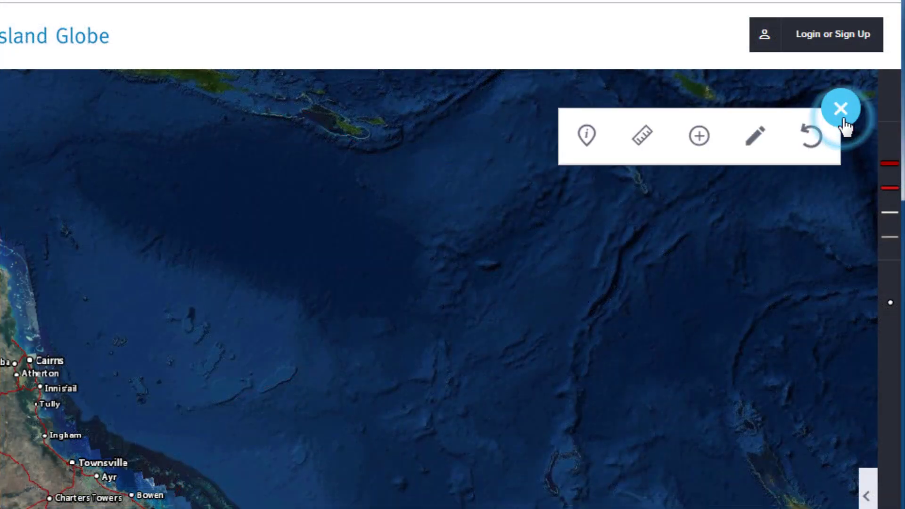
click(699, 140)
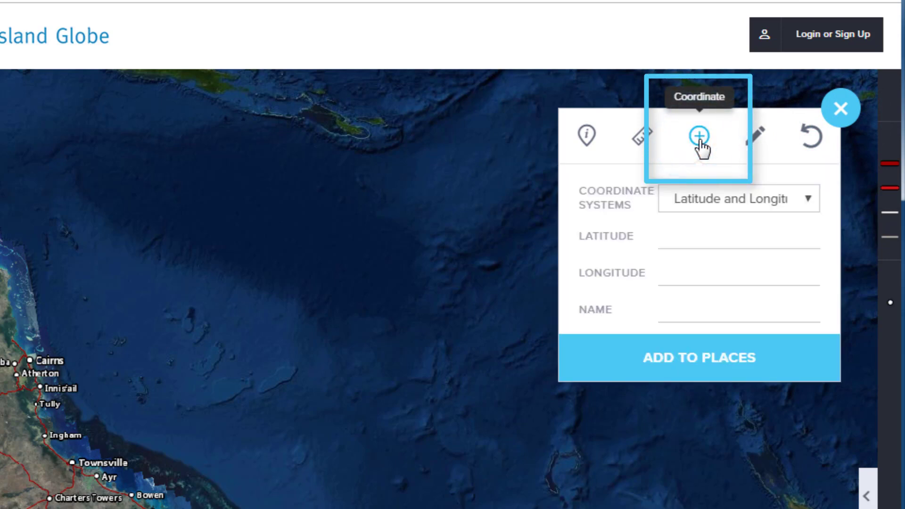
click(804, 199)
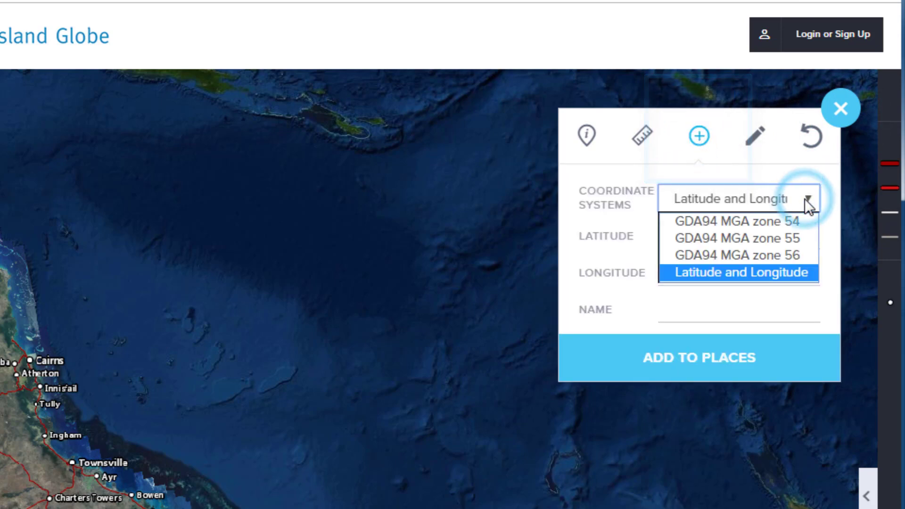
click(805, 198)
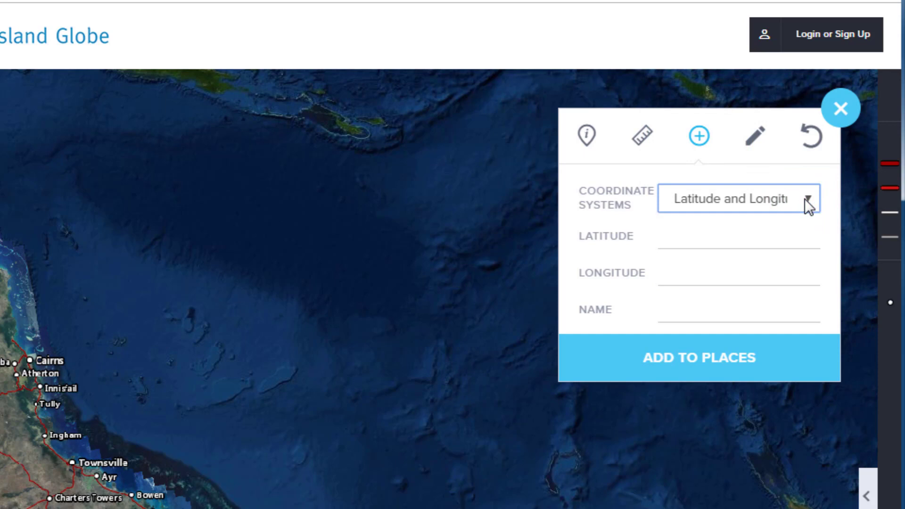
click(767, 228)
text(-27.11504)
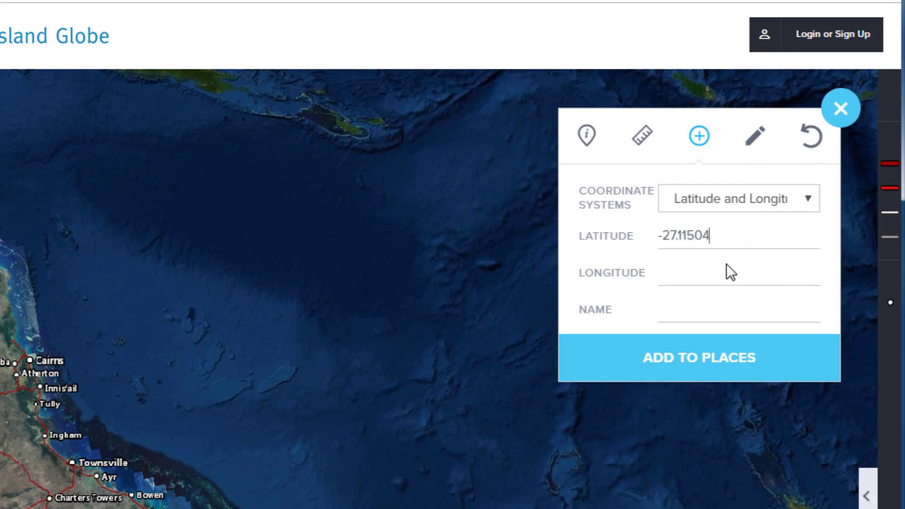
click(701, 278)
text(152.55523)
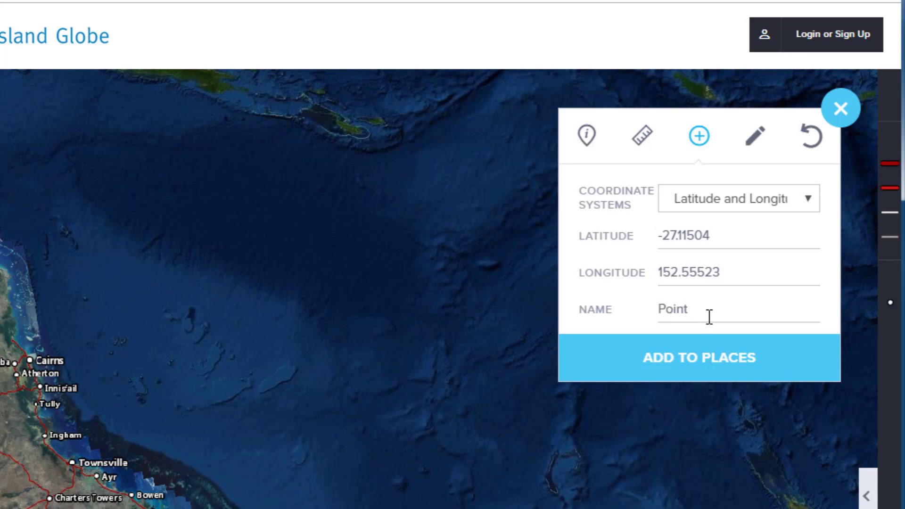
click(721, 373)
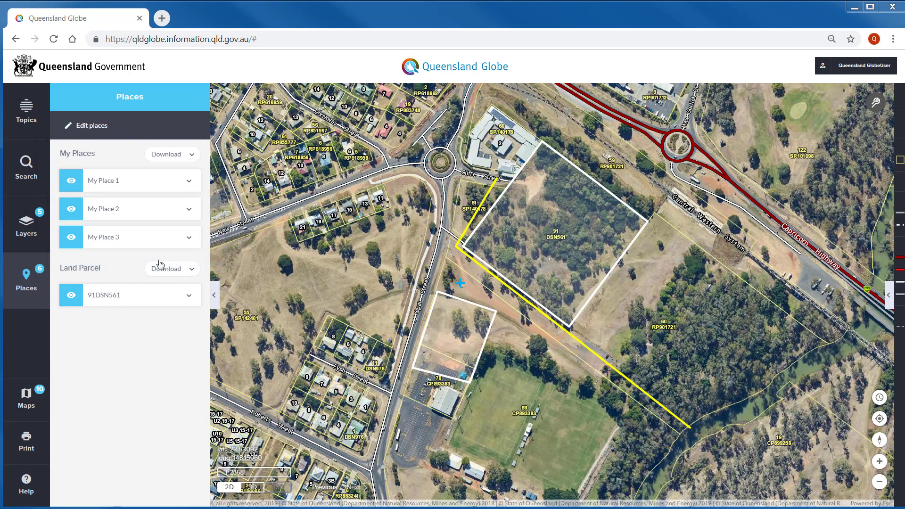
Step: Rename My Place 3 to 'Area of Interest' and give it an orange fill
click(73, 239)
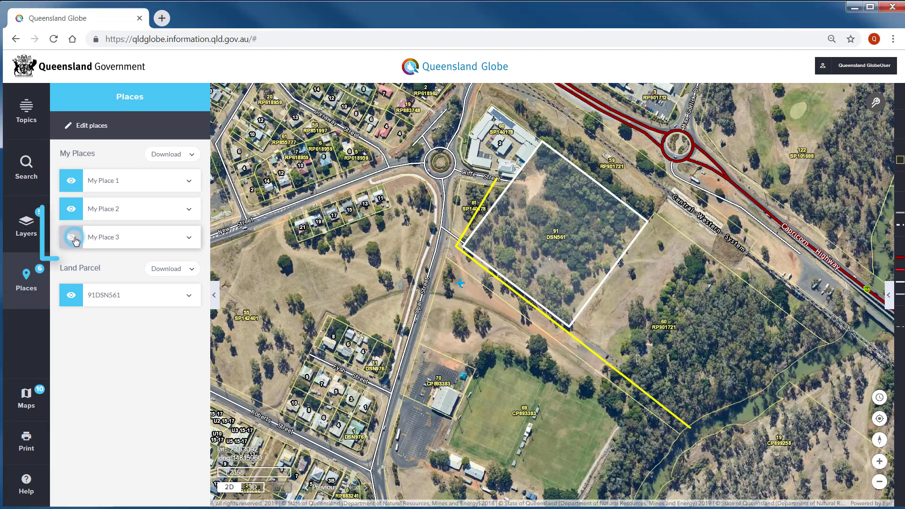
click(72, 237)
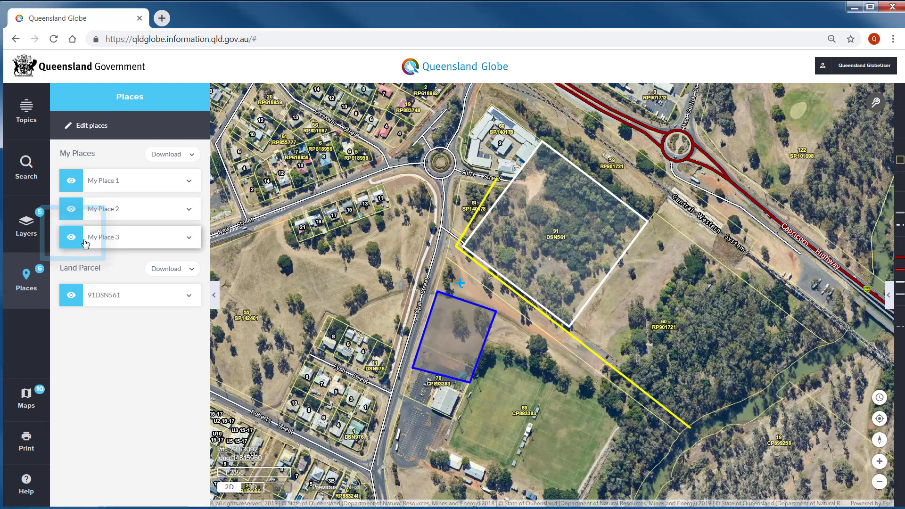
click(190, 240)
text(Area of Interest)
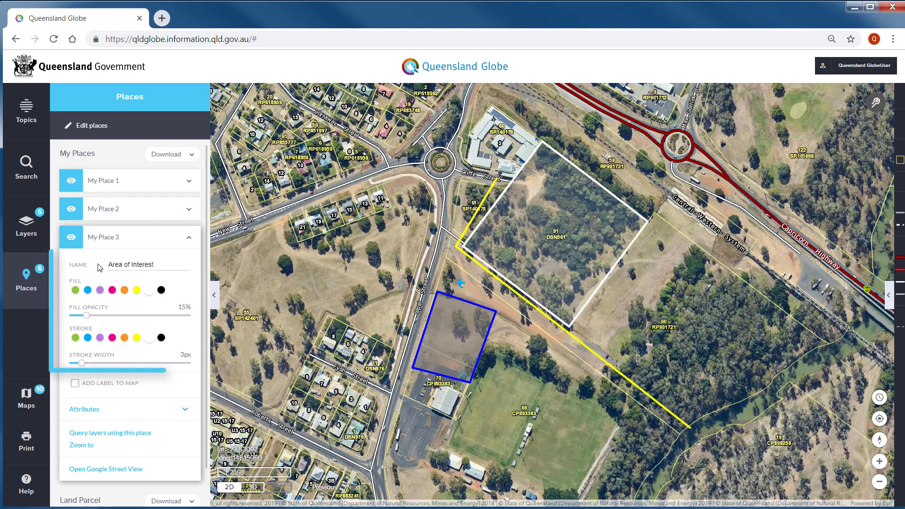
click(125, 292)
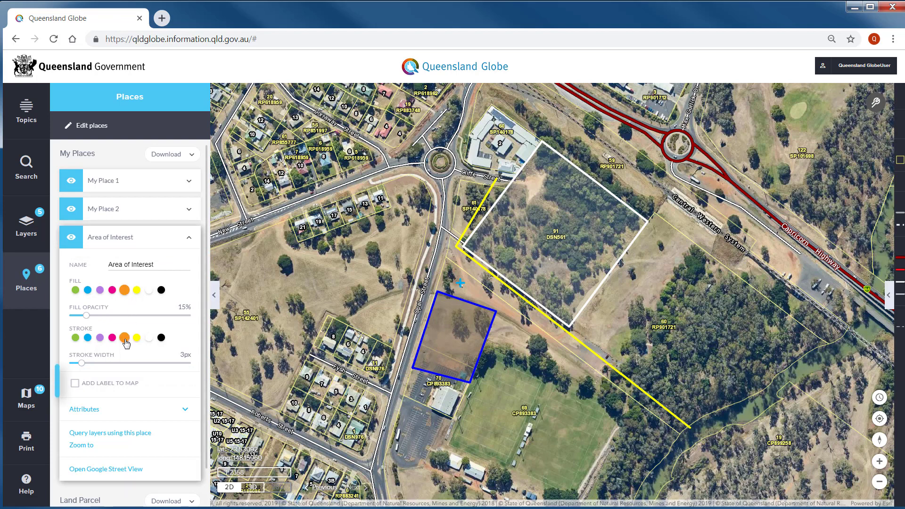
Step: Show the place name as an orange, bold map label
click(75, 384)
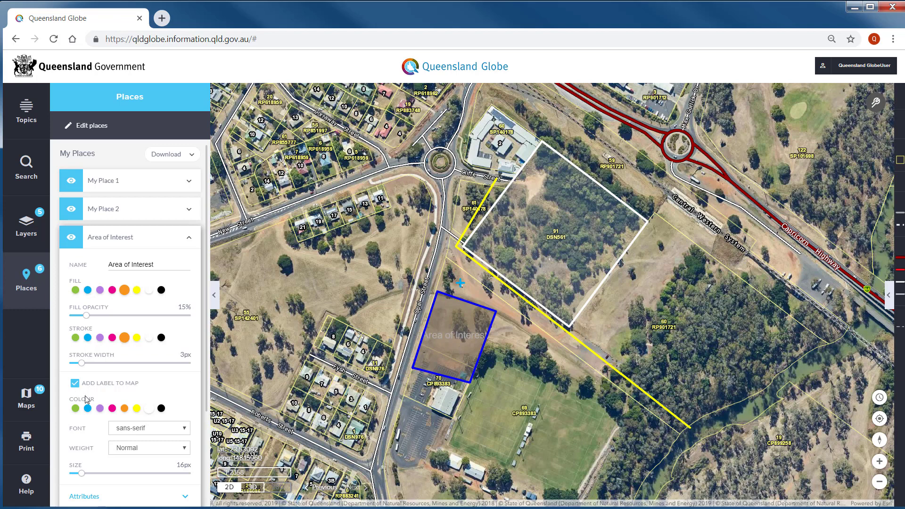
click(125, 408)
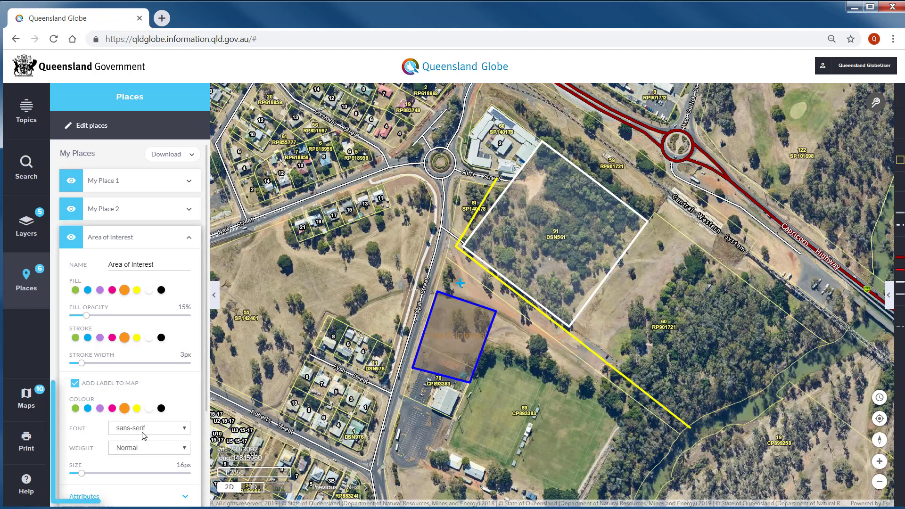
click(184, 448)
click(137, 467)
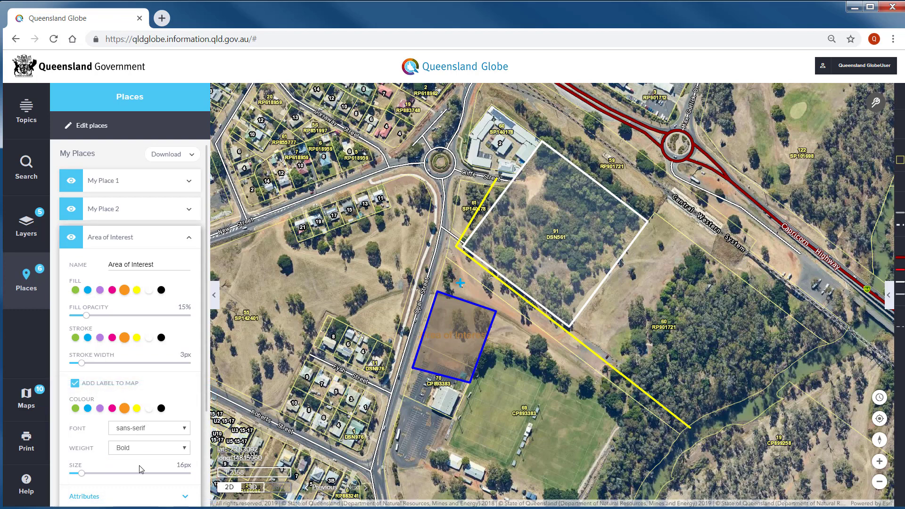
click(189, 239)
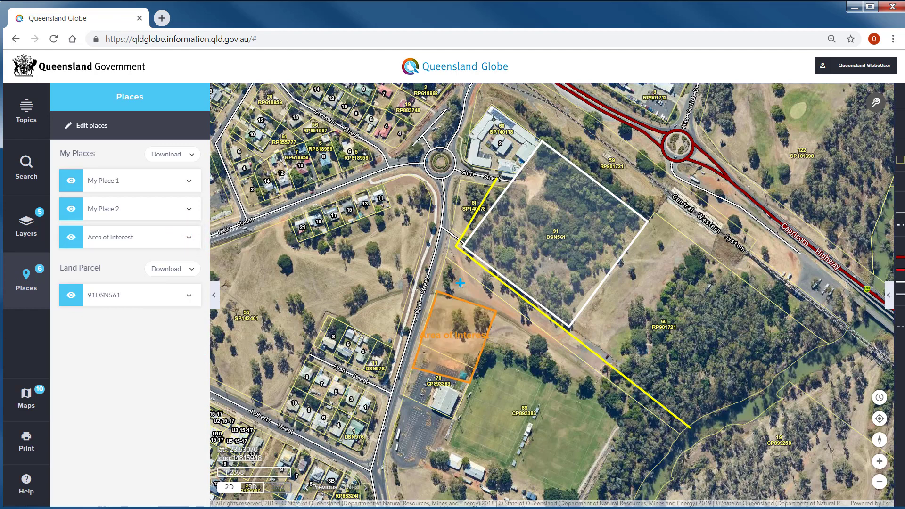
Step: Drag Area of Interest's corners southwest across the road, add a left-edge corner, and finish editing
click(102, 132)
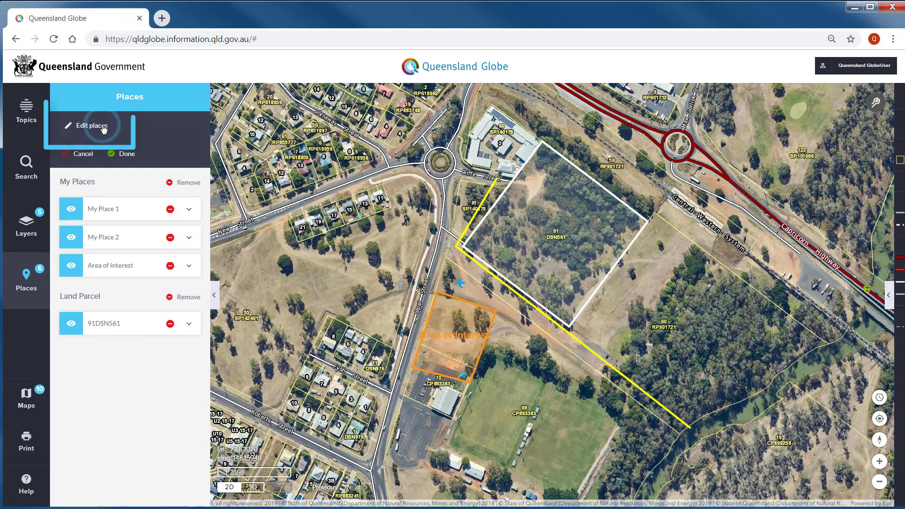
click(429, 368)
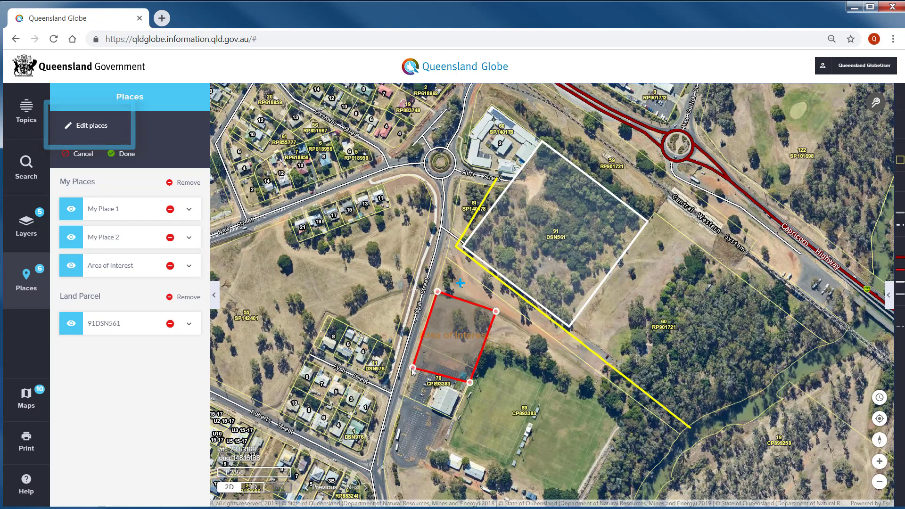
drag(413, 368, 332, 434)
drag(470, 382, 427, 474)
drag(437, 292, 412, 285)
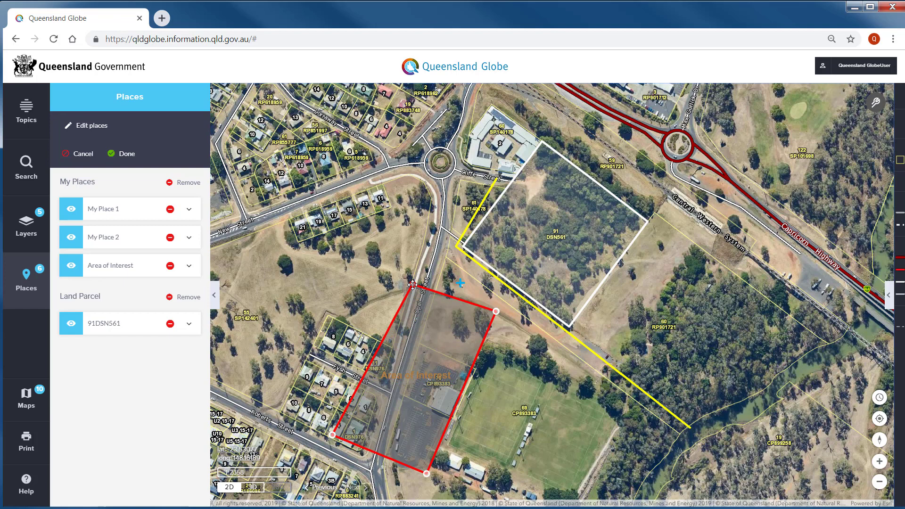
drag(379, 349, 349, 326)
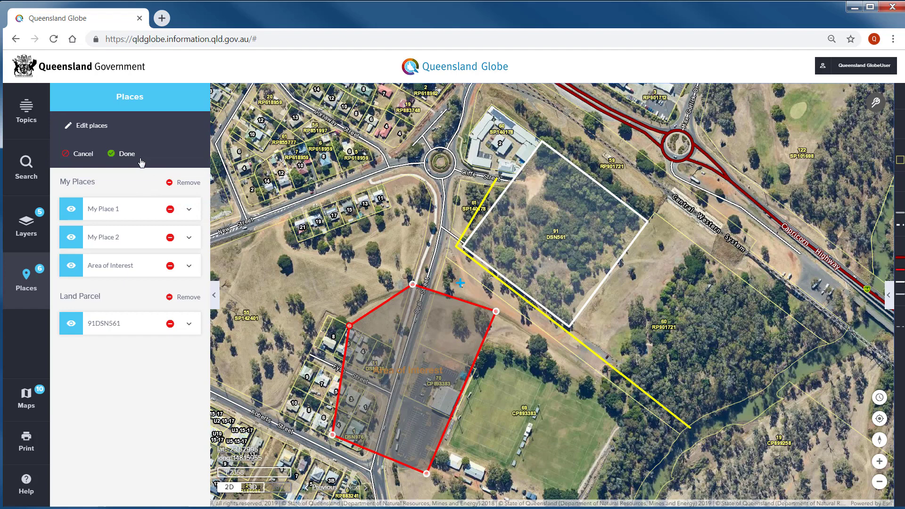
click(126, 156)
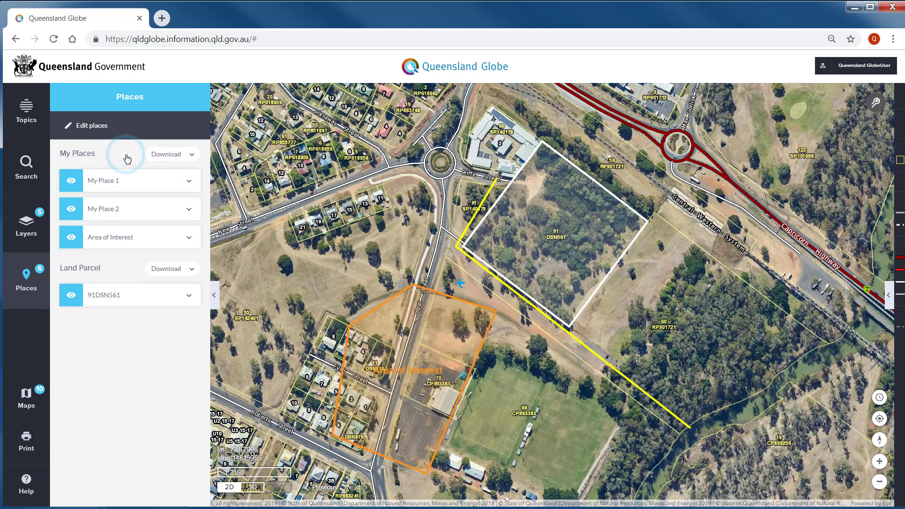
Step: Query layers within Area of Interest and add all three roads found to Places
click(189, 238)
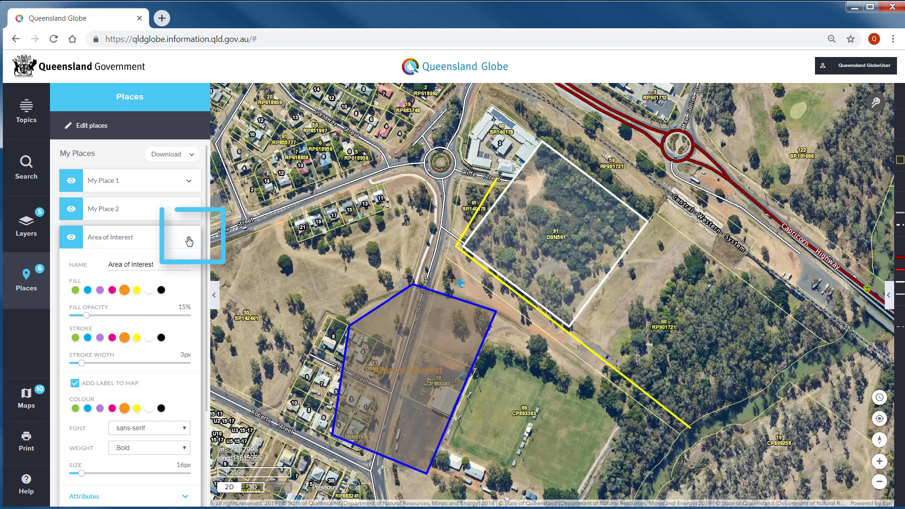
drag(204, 296, 208, 413)
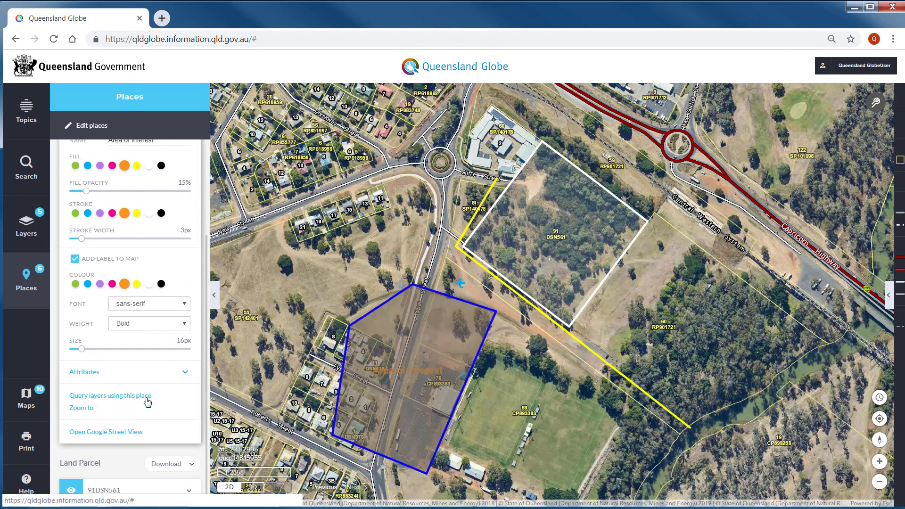
click(147, 401)
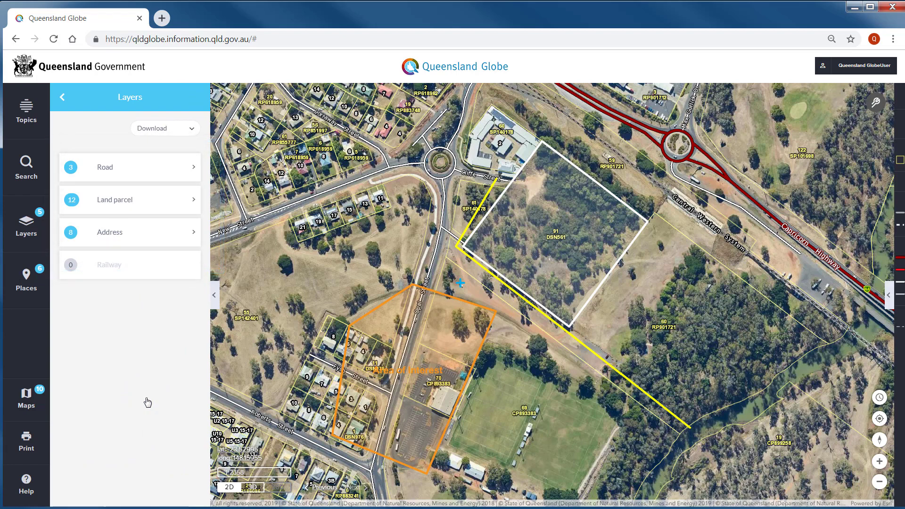
click(101, 170)
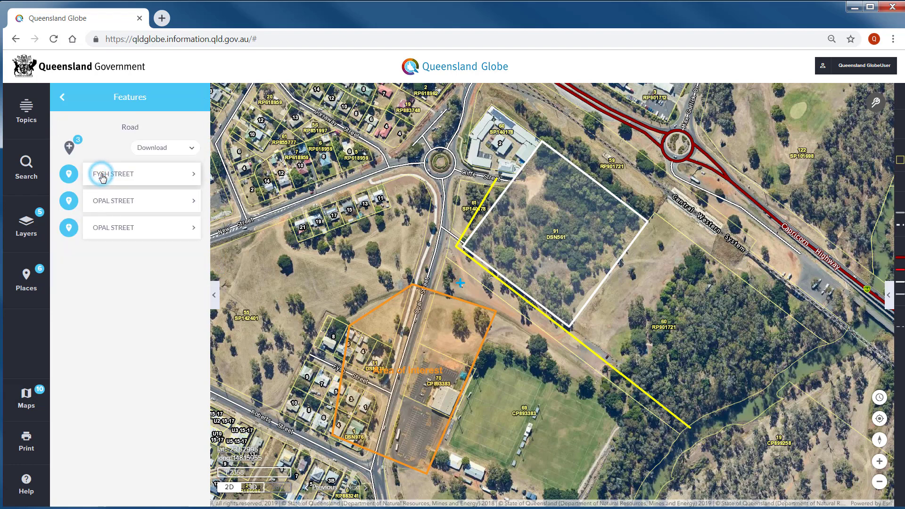
click(70, 147)
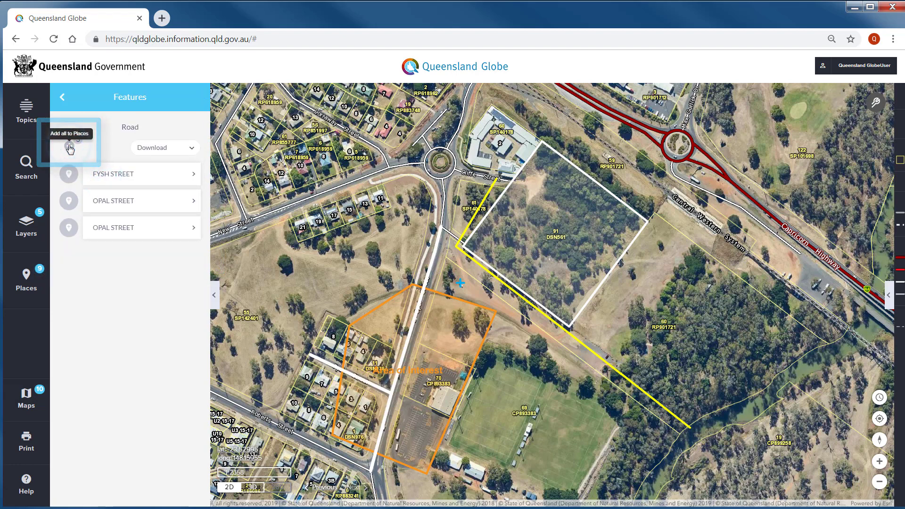
Step: Add land parcel 8DSN976 to Places, then show the saved maps list
click(62, 97)
click(113, 206)
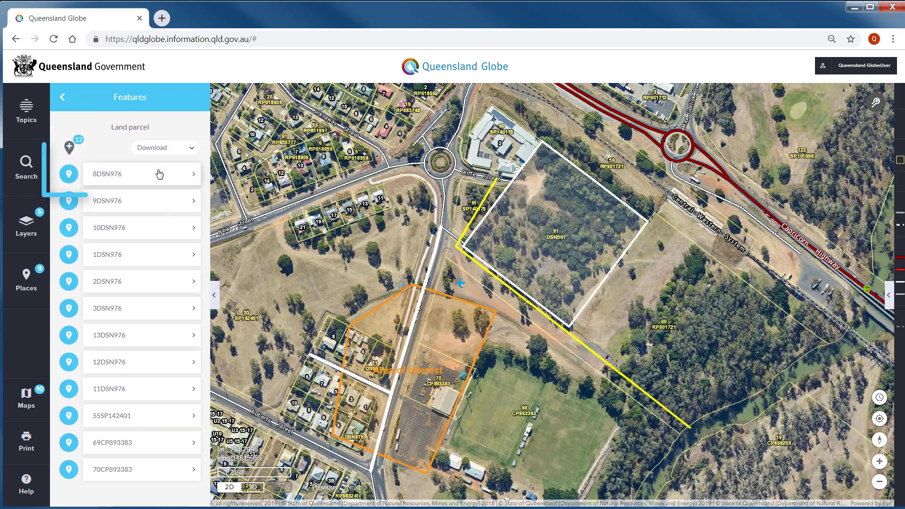
click(74, 179)
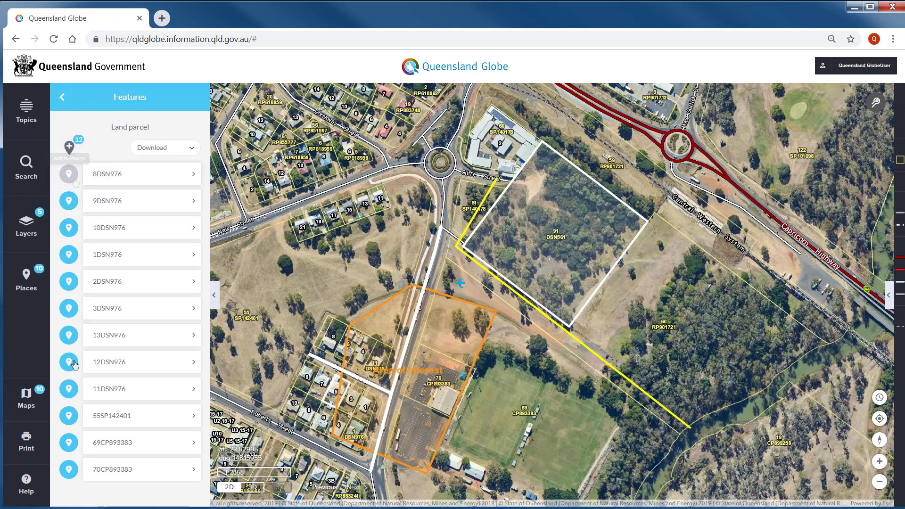
click(44, 414)
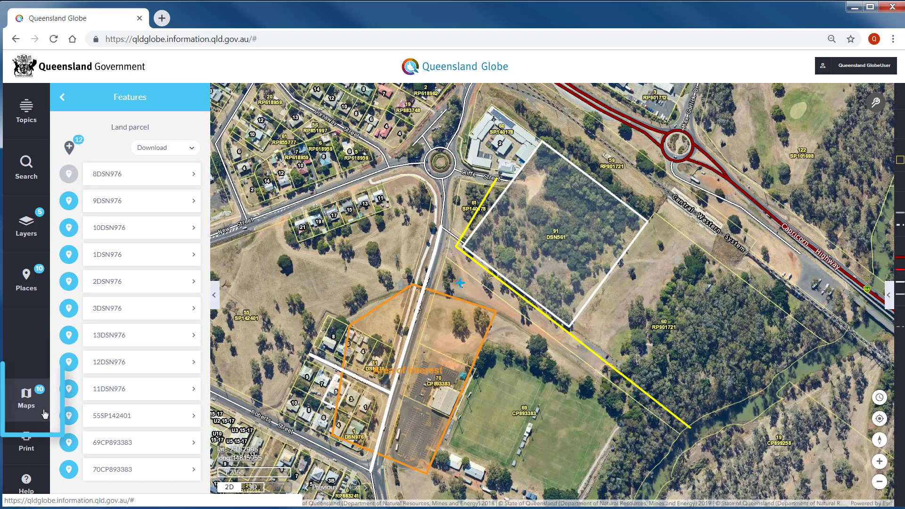